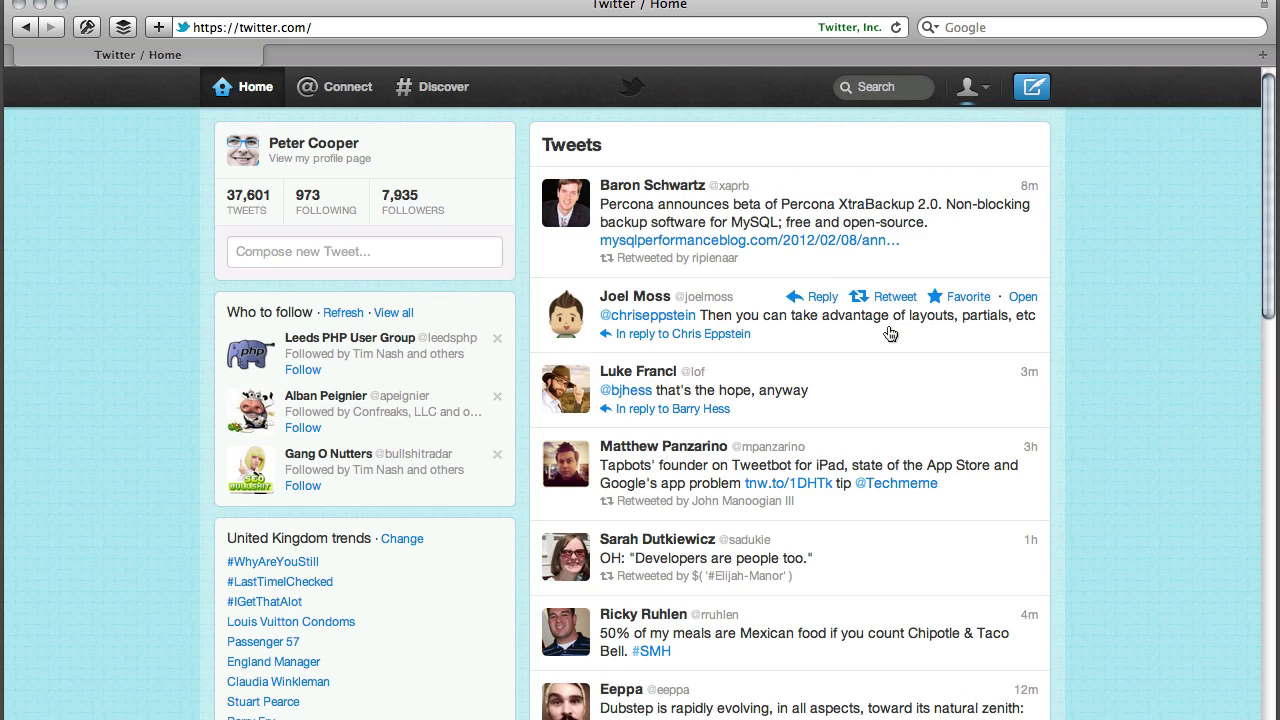
Browse the Twitter home timeline in its default layout and expand the "that's the hope, anyway" reply to view its conversation.
{"action": "scroll", "coordinate": [982, 421], "scroll_direction": "down", "scroll_amount": 15}
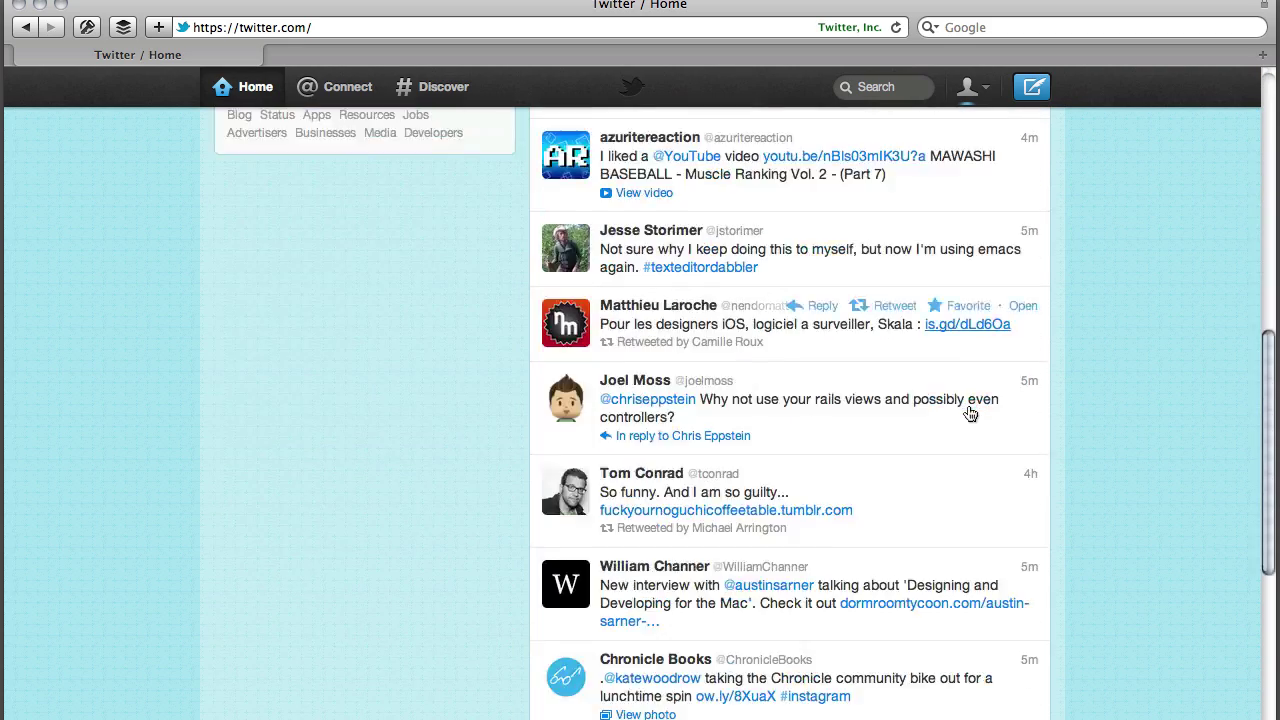
{"action": "scroll", "coordinate": [964, 405], "scroll_direction": "up", "scroll_amount": 4}
{"action": "scroll", "coordinate": [964, 405], "scroll_direction": "up", "scroll_amount": 10}
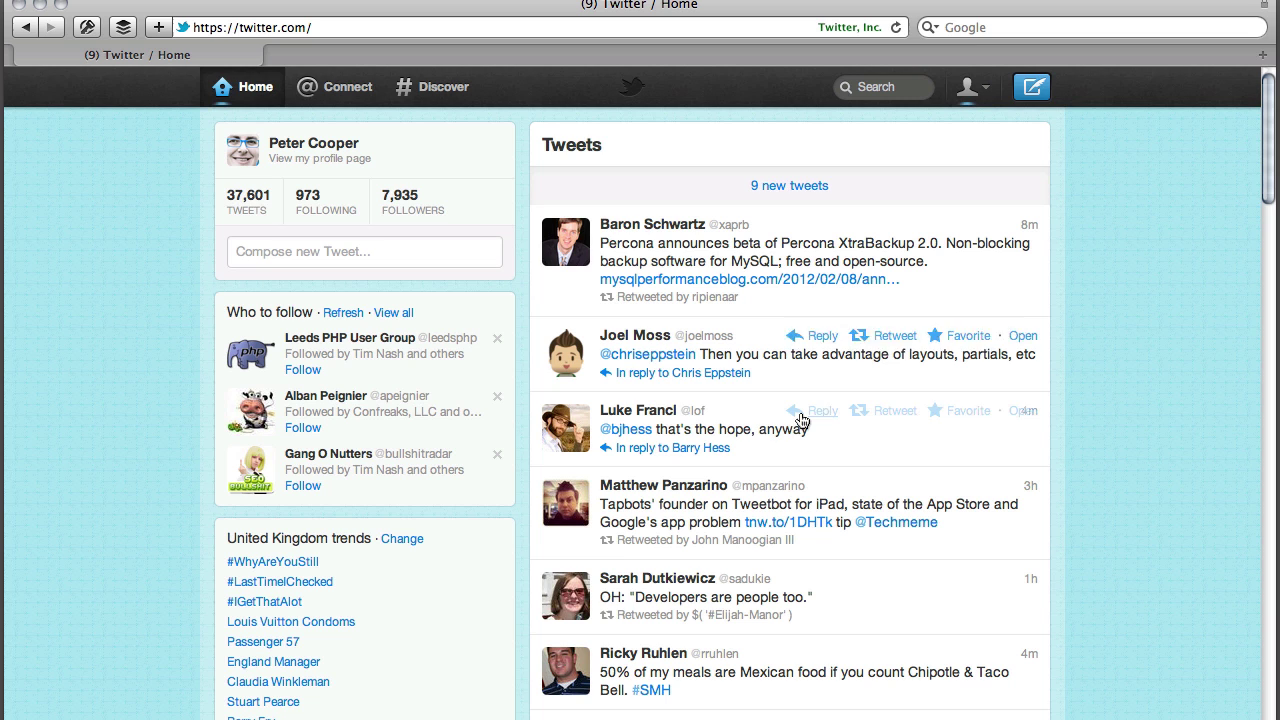
{"action": "left_click", "coordinate": [766, 429]}
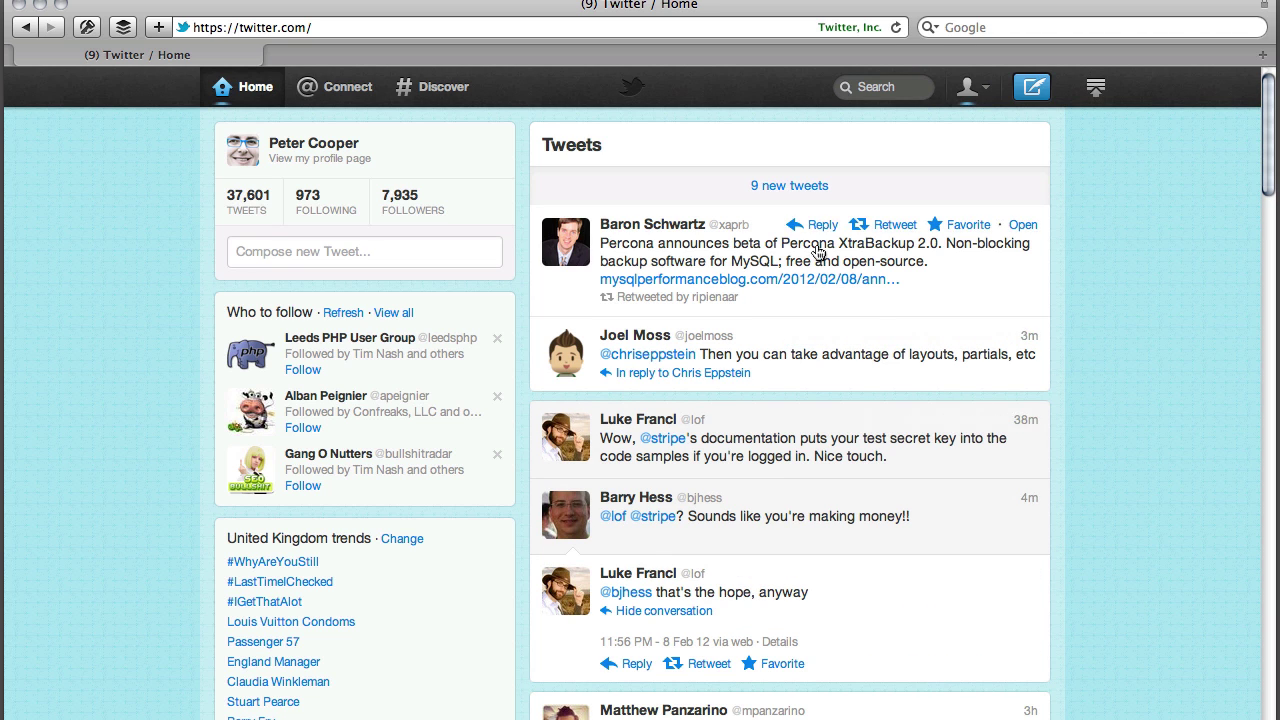
{"action": "scroll", "coordinate": [841, 283], "scroll_direction": "down", "scroll_amount": 5}
{"action": "scroll", "coordinate": [841, 283], "scroll_direction": "up", "scroll_amount": 6}
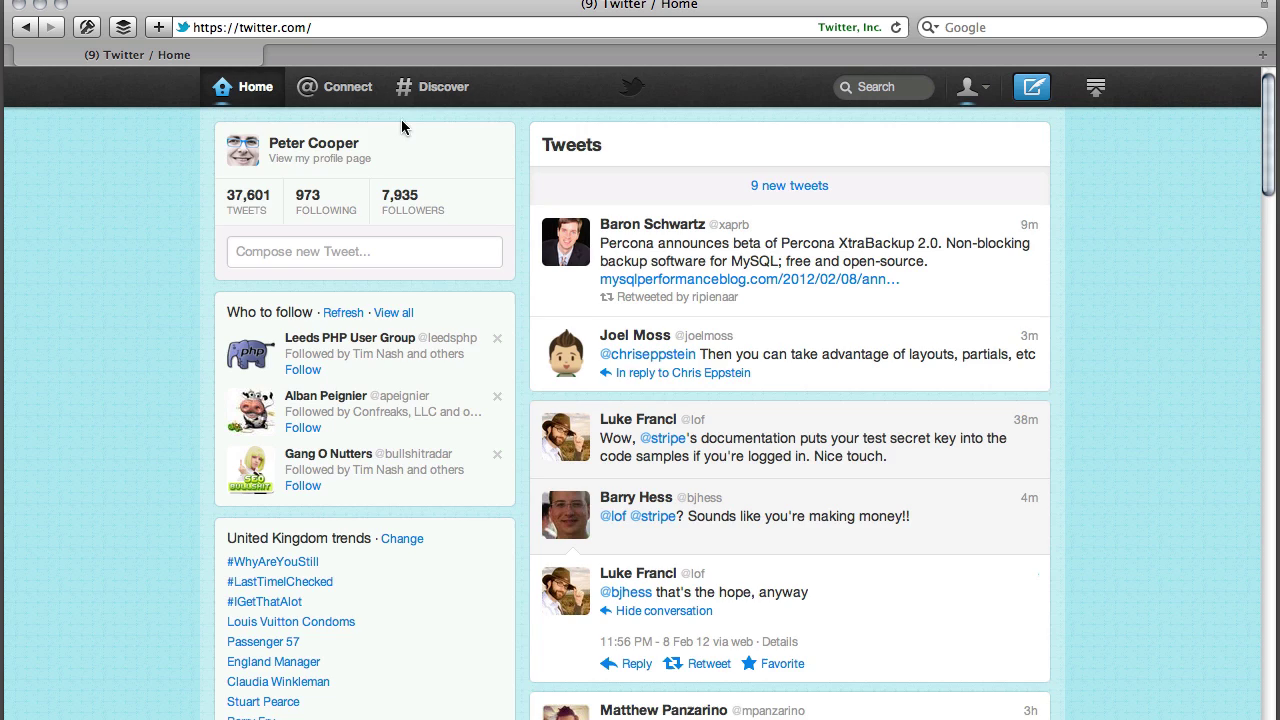
Expand the tweet about Chipotle and Taco Bell meals and examine how its details and reply open.
{"action": "scroll", "coordinate": [642, 386], "scroll_direction": "down", "scroll_amount": 9}
{"action": "left_click", "coordinate": [766, 420]}
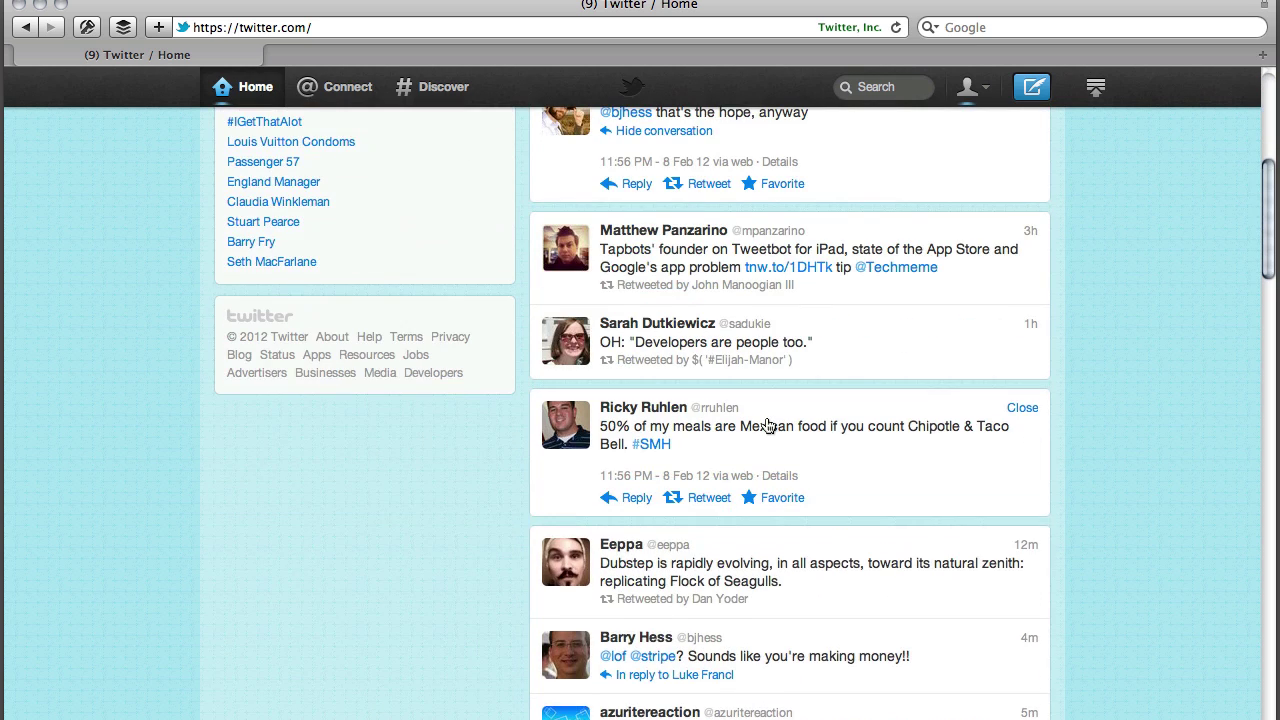
{"action": "scroll", "coordinate": [930, 345], "scroll_direction": "down", "scroll_amount": 6}
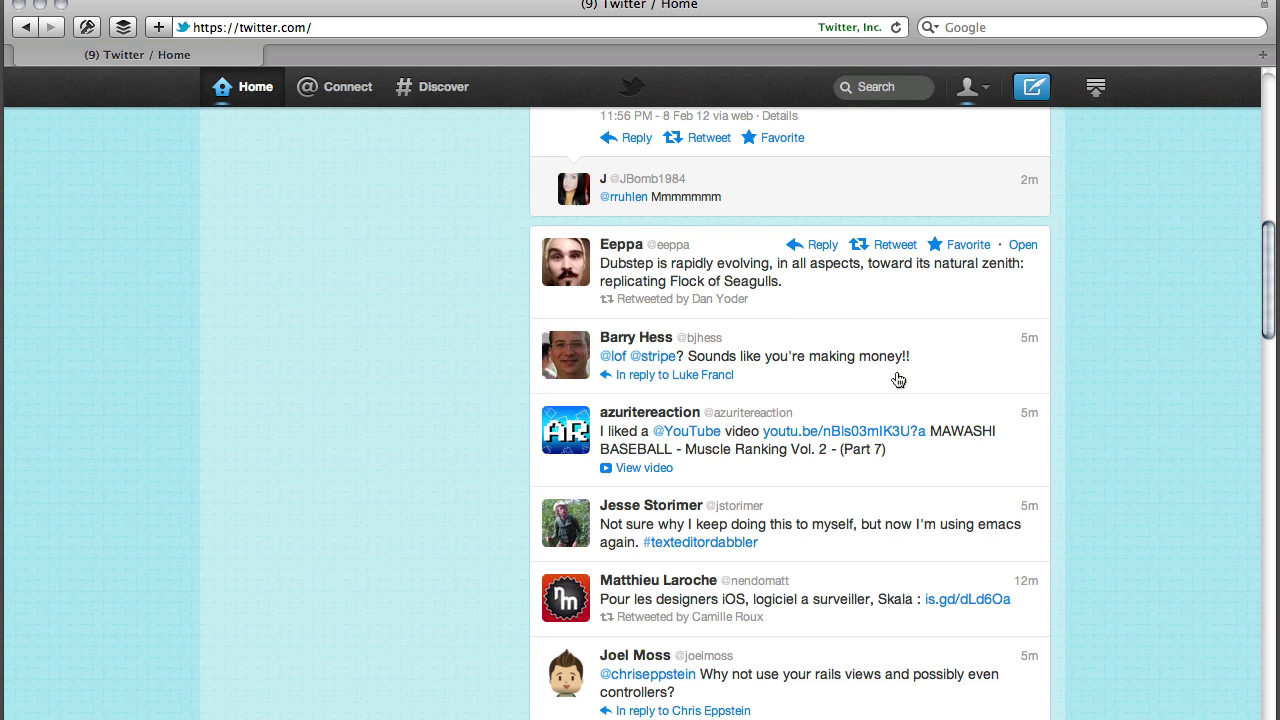
{"action": "scroll", "coordinate": [903, 360], "scroll_direction": "up", "scroll_amount": 10}
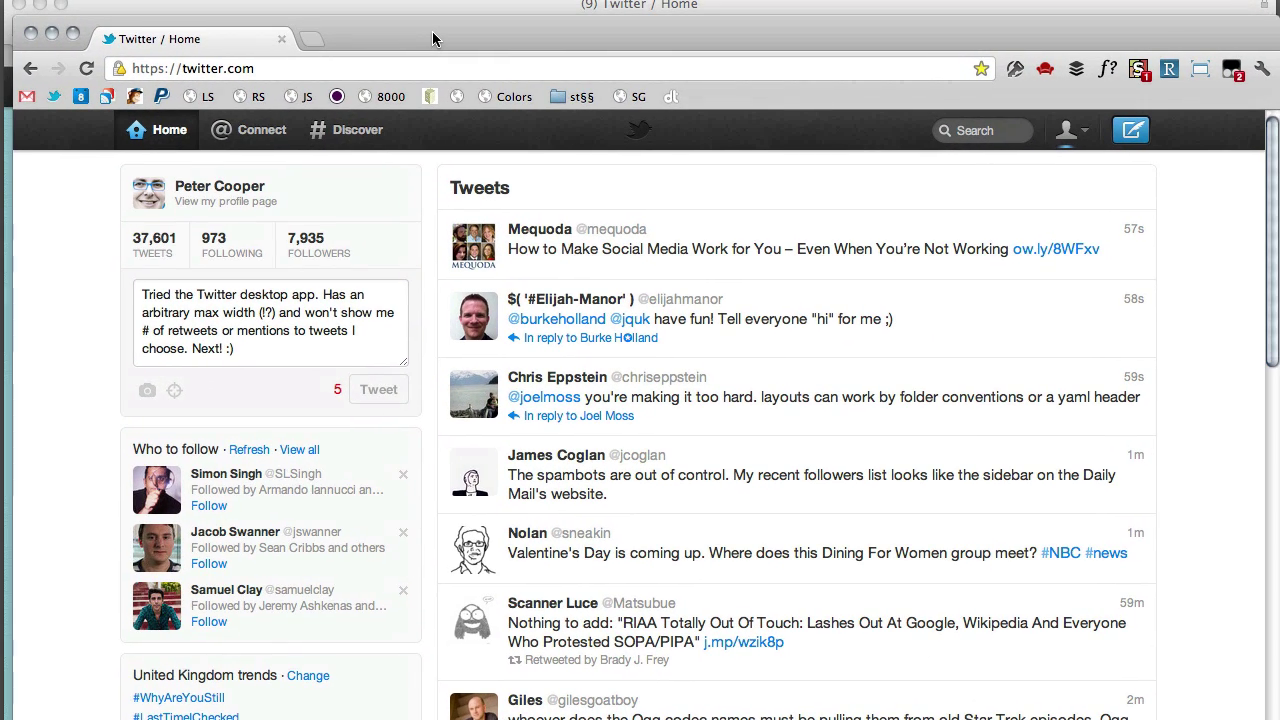
Delete the draft text about the Twitter desktop app from the compose box in the Chrome window and collapse the box.
{"action": "left_click", "coordinate": [326, 316]}
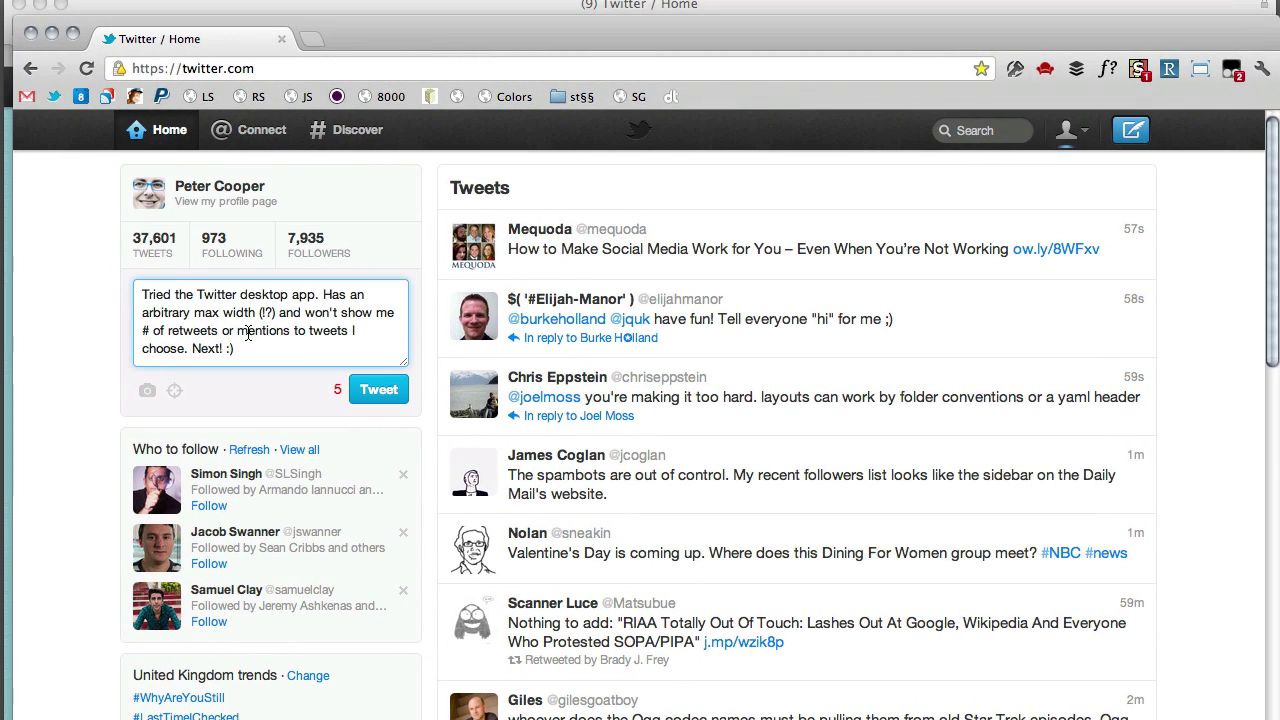
{"action": "key", "text": "super+a"}
{"action": "key", "text": "BackSpace"}
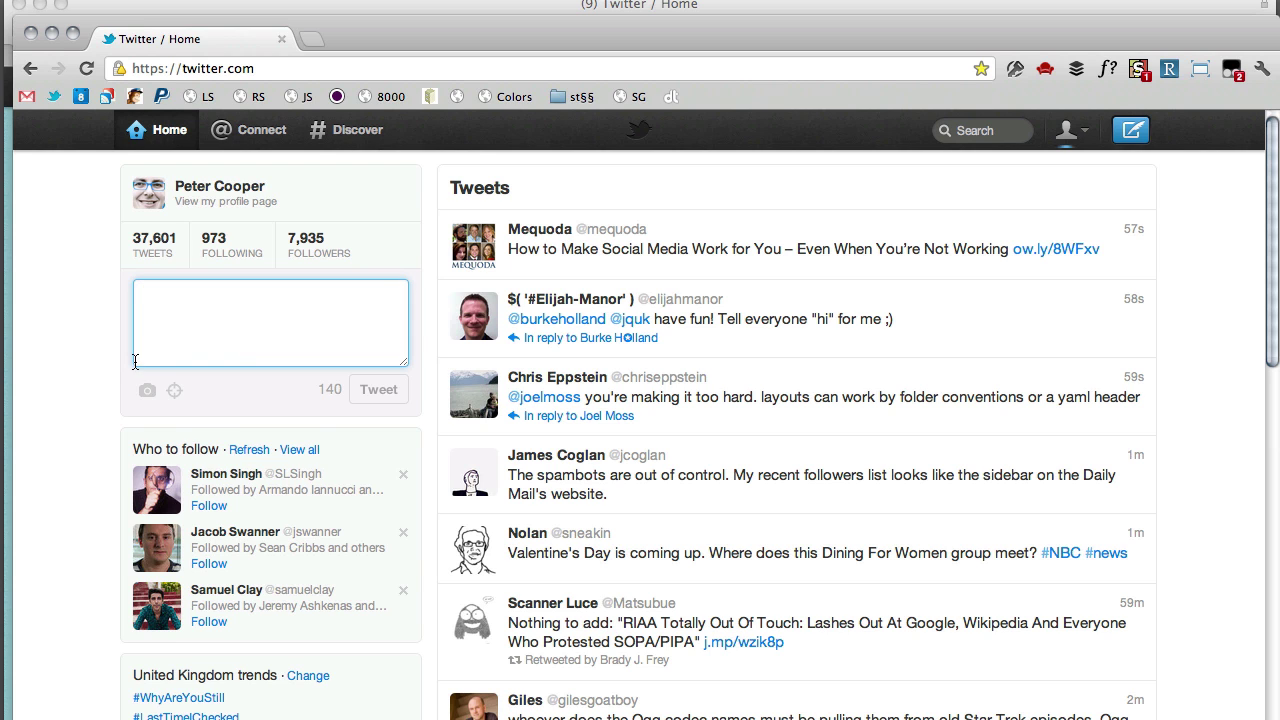
{"action": "left_click", "coordinate": [135, 268]}
Move the Chrome window down to compare its timeline with the default Twitter layout behind it, and put it back.
{"action": "left_click_drag", "start_coordinate": [429, 56], "coordinate": [441, 379]}
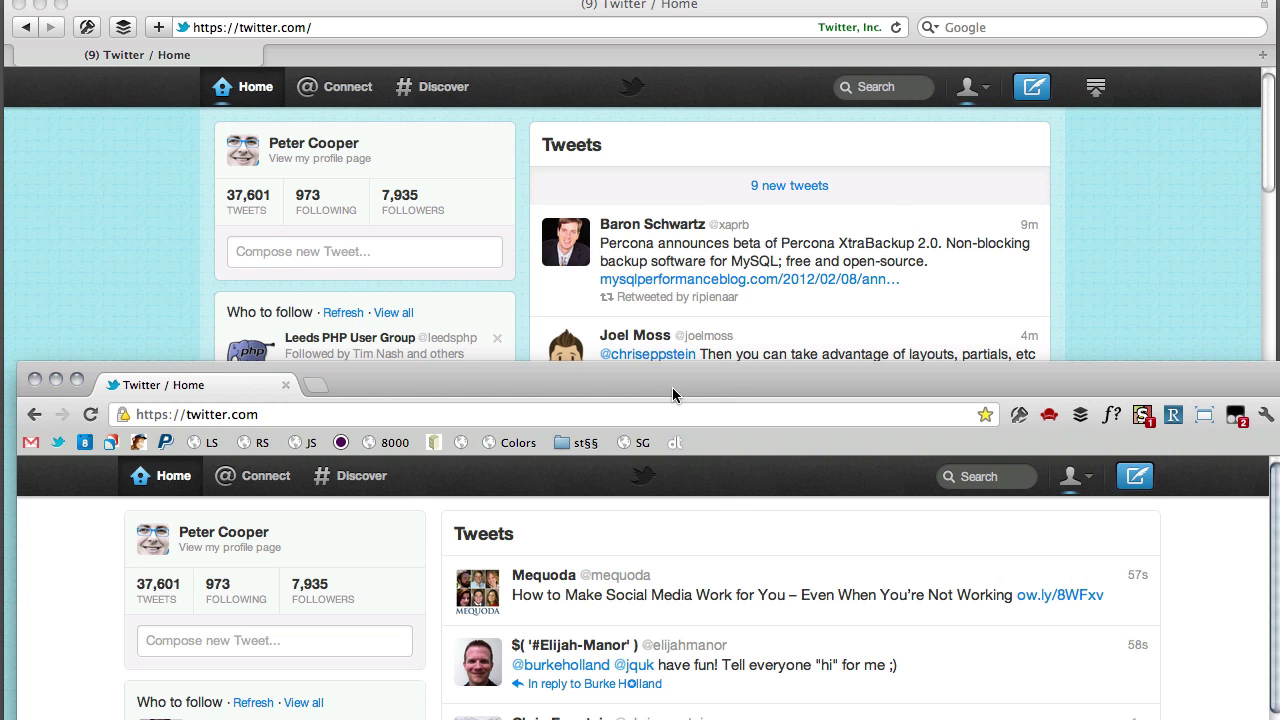
{"action": "left_click_drag", "start_coordinate": [726, 393], "coordinate": [714, 29]}
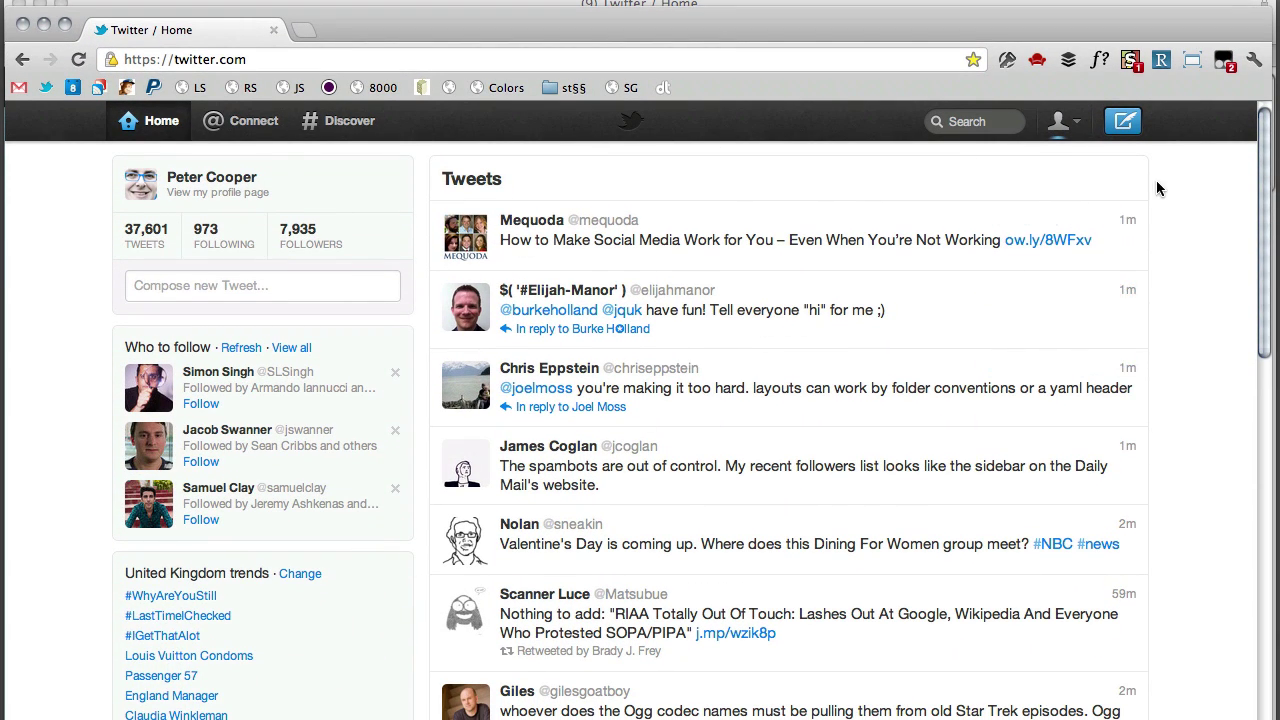
{"action": "left_click", "coordinate": [1131, 57]}
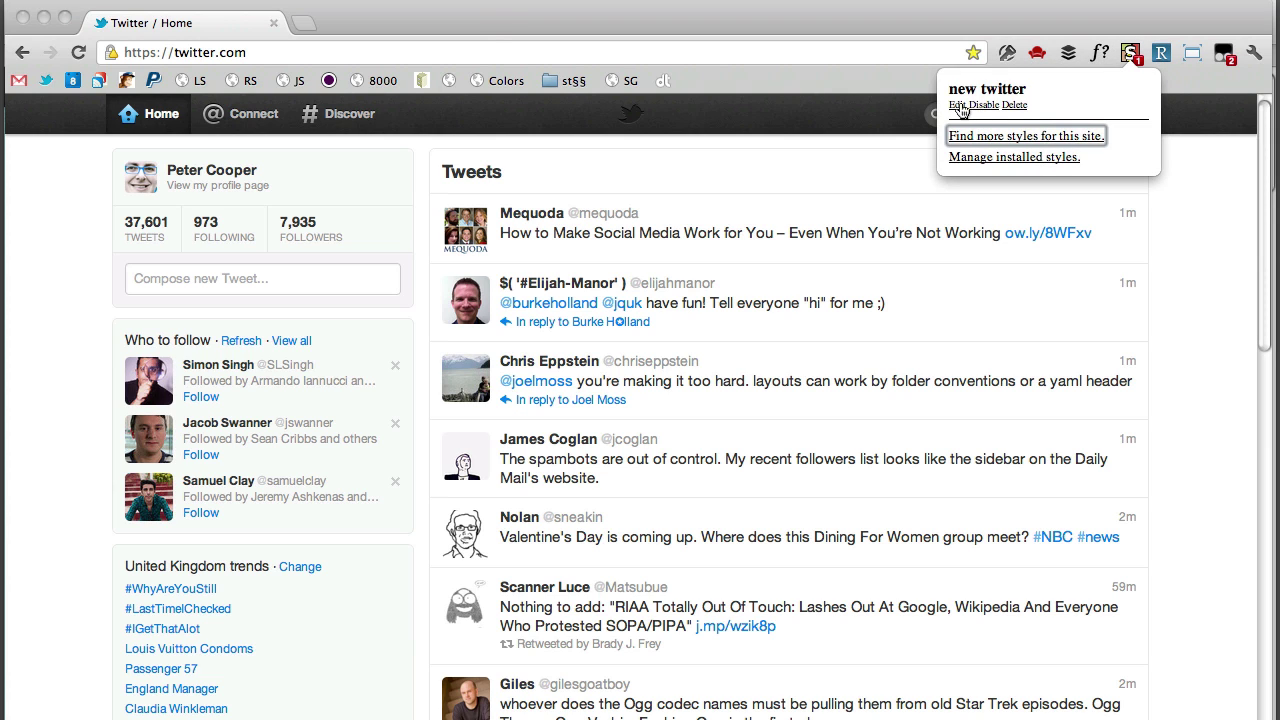
{"action": "left_click", "coordinate": [961, 108]}
{"action": "left_click_drag", "start_coordinate": [470, 161], "coordinate": [700, 309]}
{"action": "left_click", "coordinate": [750, 250]}
{"action": "left_click_drag", "start_coordinate": [780, 250], "coordinate": [552, 145]}
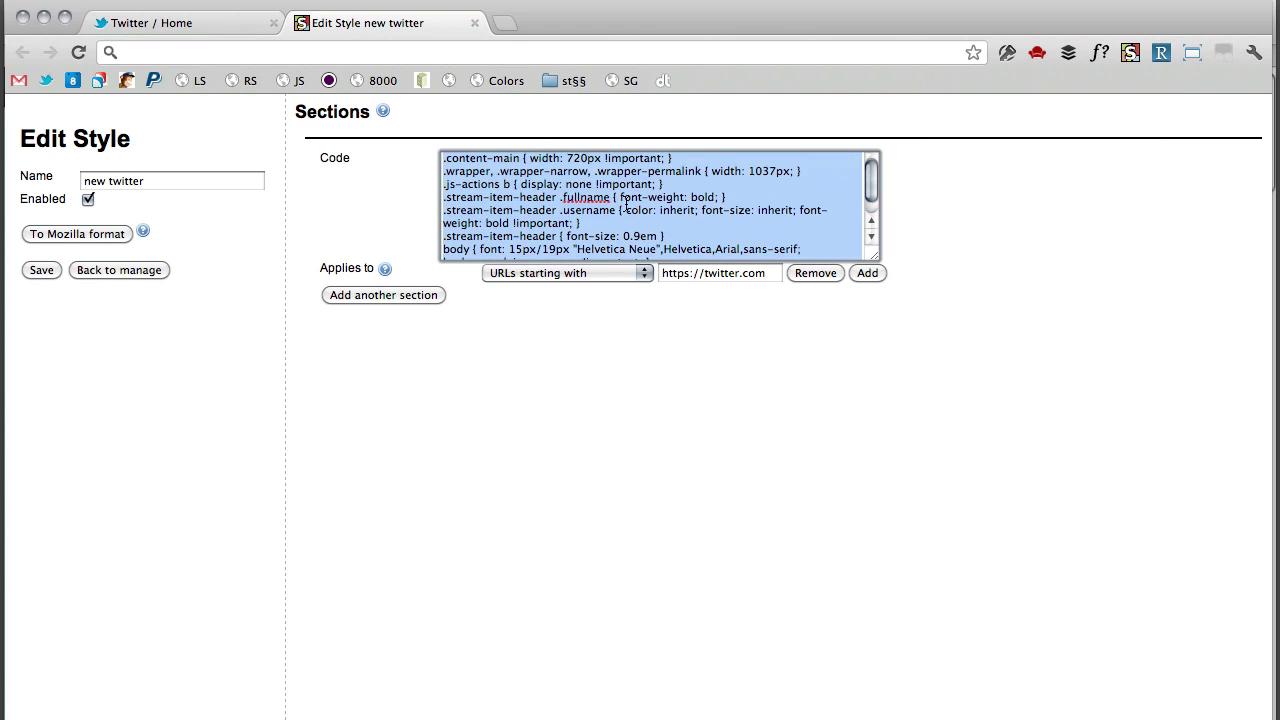
{"action": "left_click", "coordinate": [637, 212]}
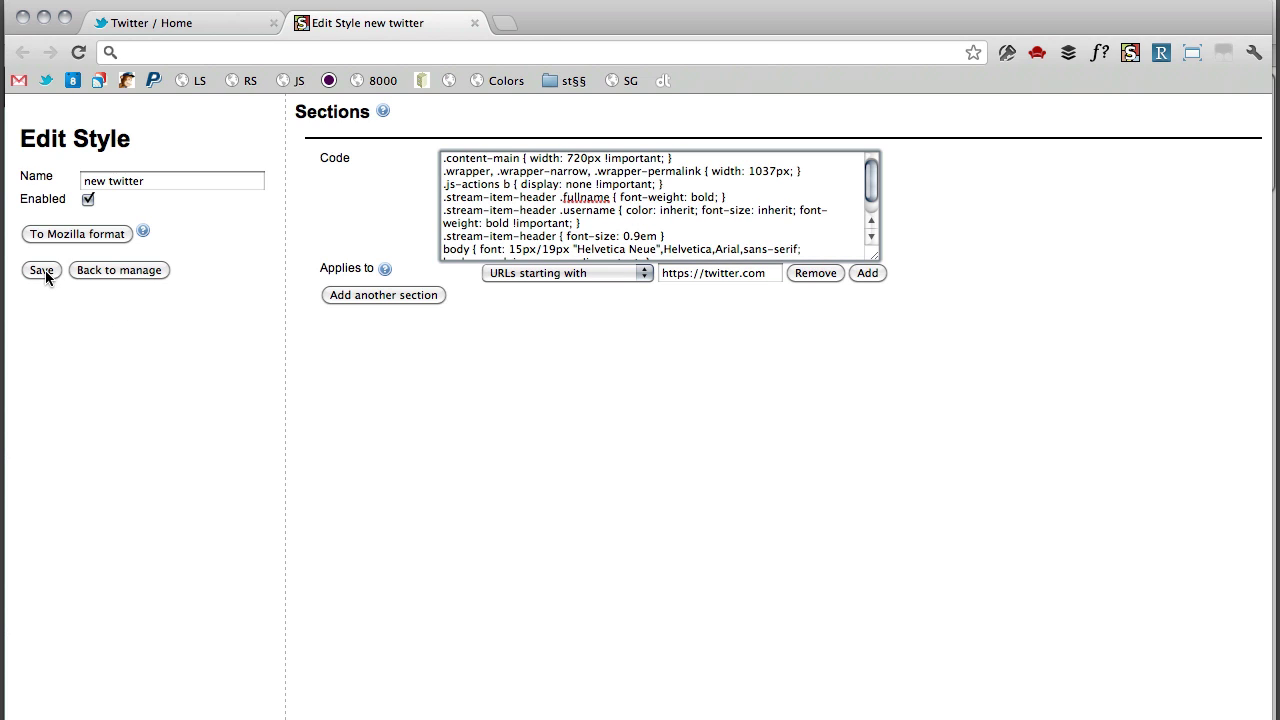
{"action": "left_click", "coordinate": [474, 23]}
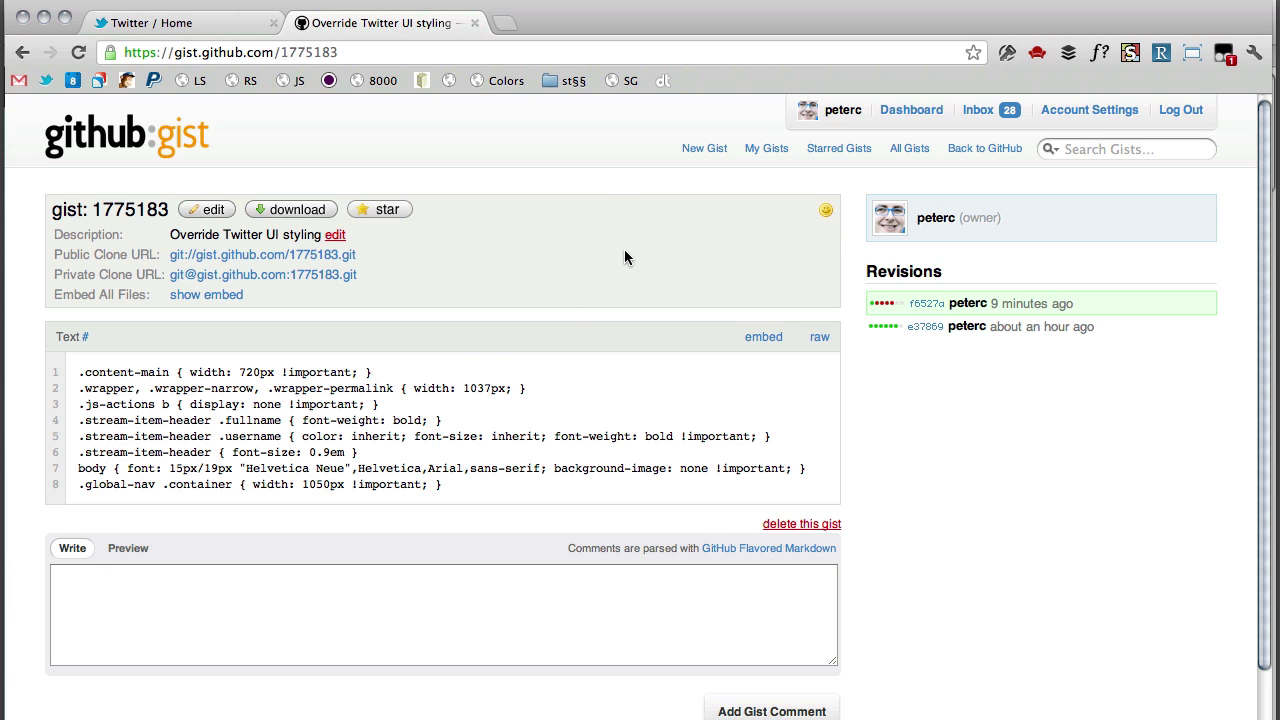
Close the "Override Twitter UI styling" gist and expand several tweets in the Twitter timeline to check that they open without animation.
{"action": "key", "text": "super+w"}
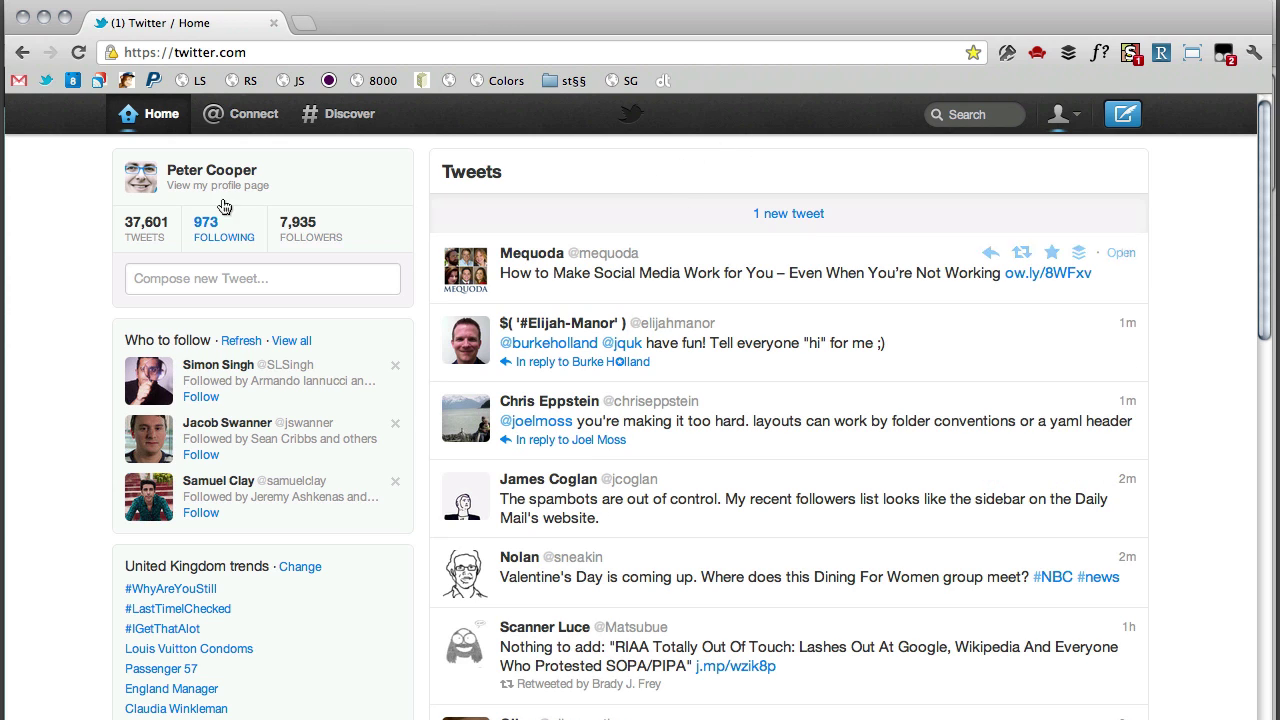
{"action": "scroll", "coordinate": [680, 360], "scroll_direction": "down", "scroll_amount": 3}
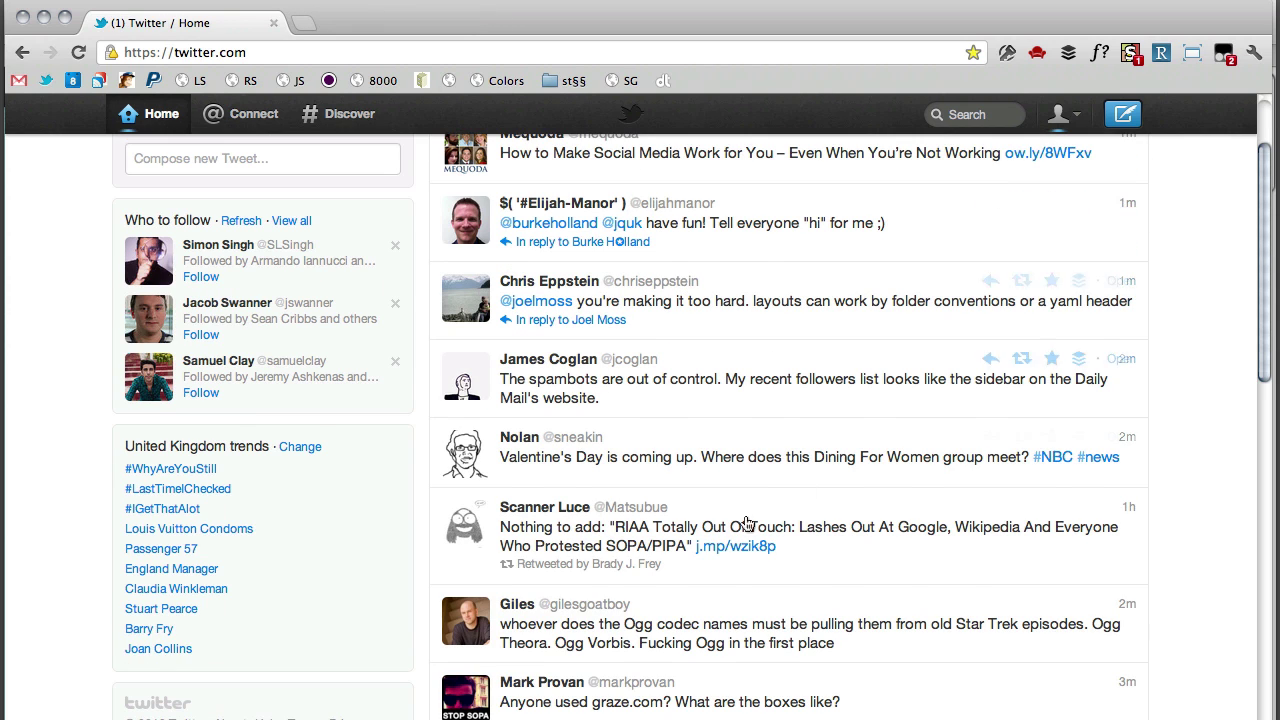
{"action": "left_click", "coordinate": [687, 467]}
{"action": "left_click", "coordinate": [720, 305]}
{"action": "left_click", "coordinate": [728, 258]}
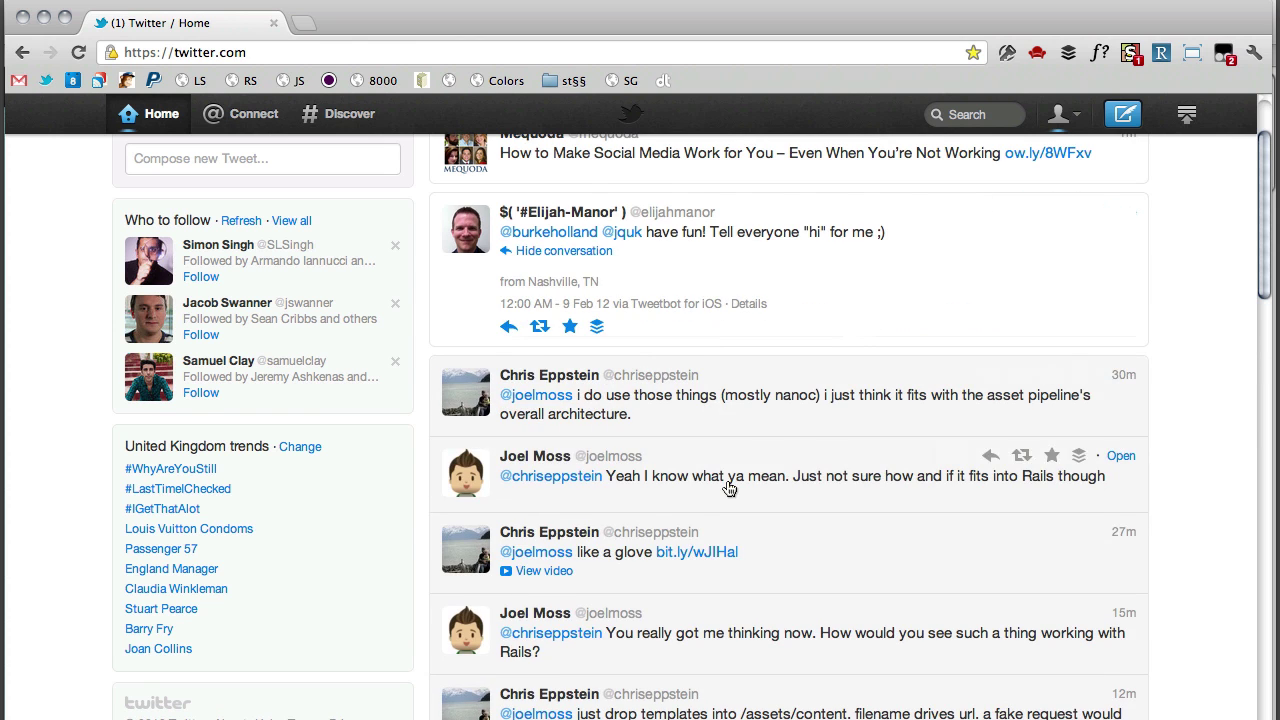
{"action": "scroll", "coordinate": [728, 488], "scroll_direction": "up", "scroll_amount": 3}
{"action": "left_click_drag", "start_coordinate": [500, 353], "coordinate": [822, 353]}
{"action": "scroll", "coordinate": [811, 531], "scroll_direction": "down", "scroll_amount": 5}
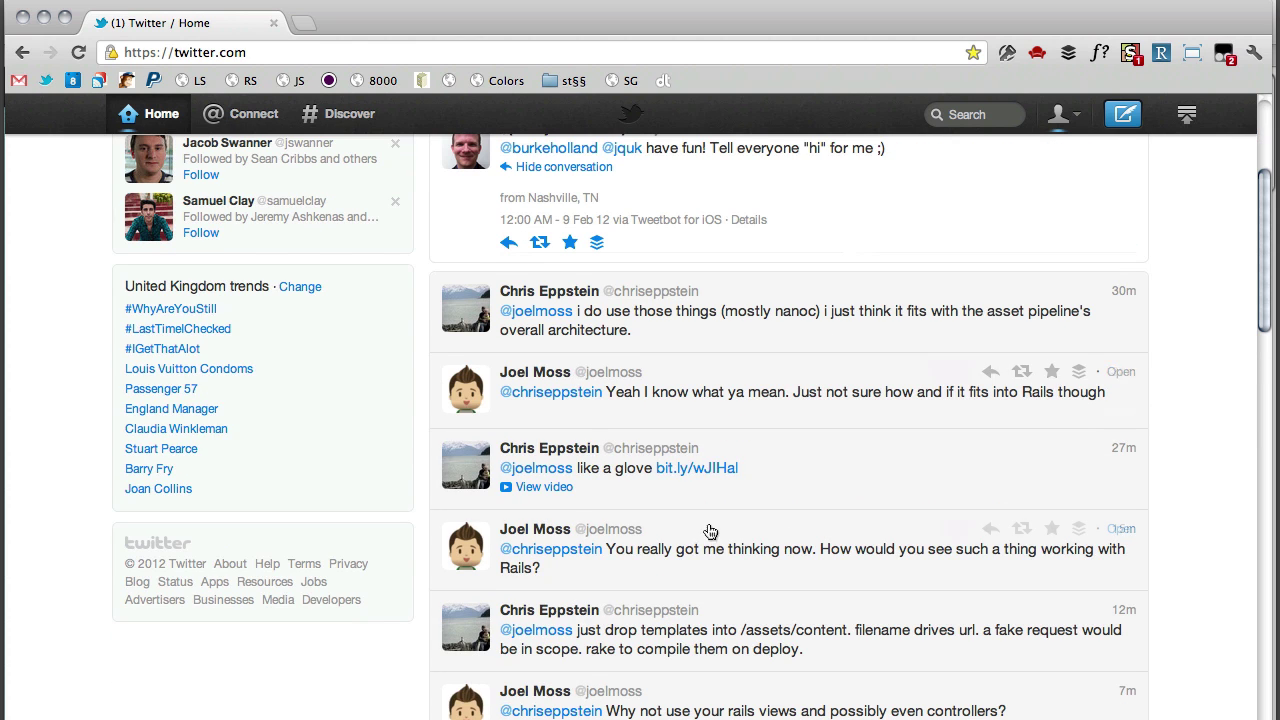
{"action": "left_click", "coordinate": [765, 540]}
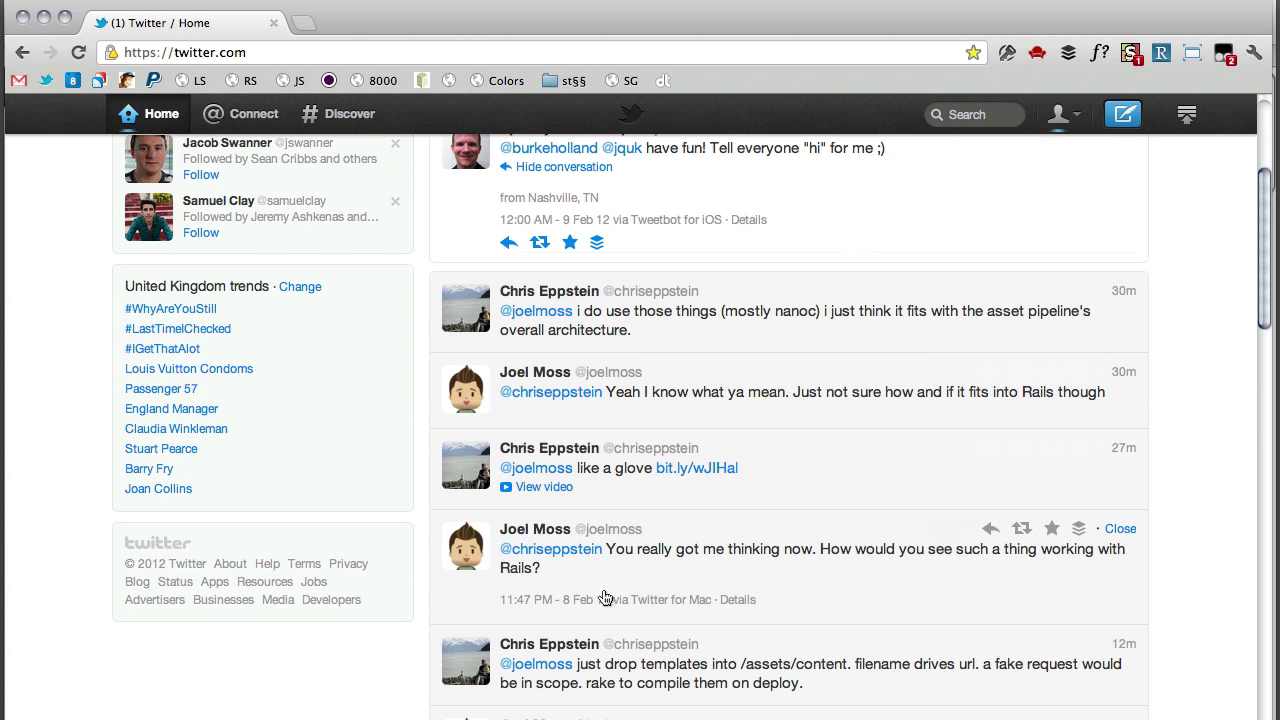
Expand more tweets farther down the timeline, including the Tapbots, Percona and ReadWriteWeb ones, and return to the top.
{"action": "scroll", "coordinate": [737, 590], "scroll_direction": "down", "scroll_amount": 10}
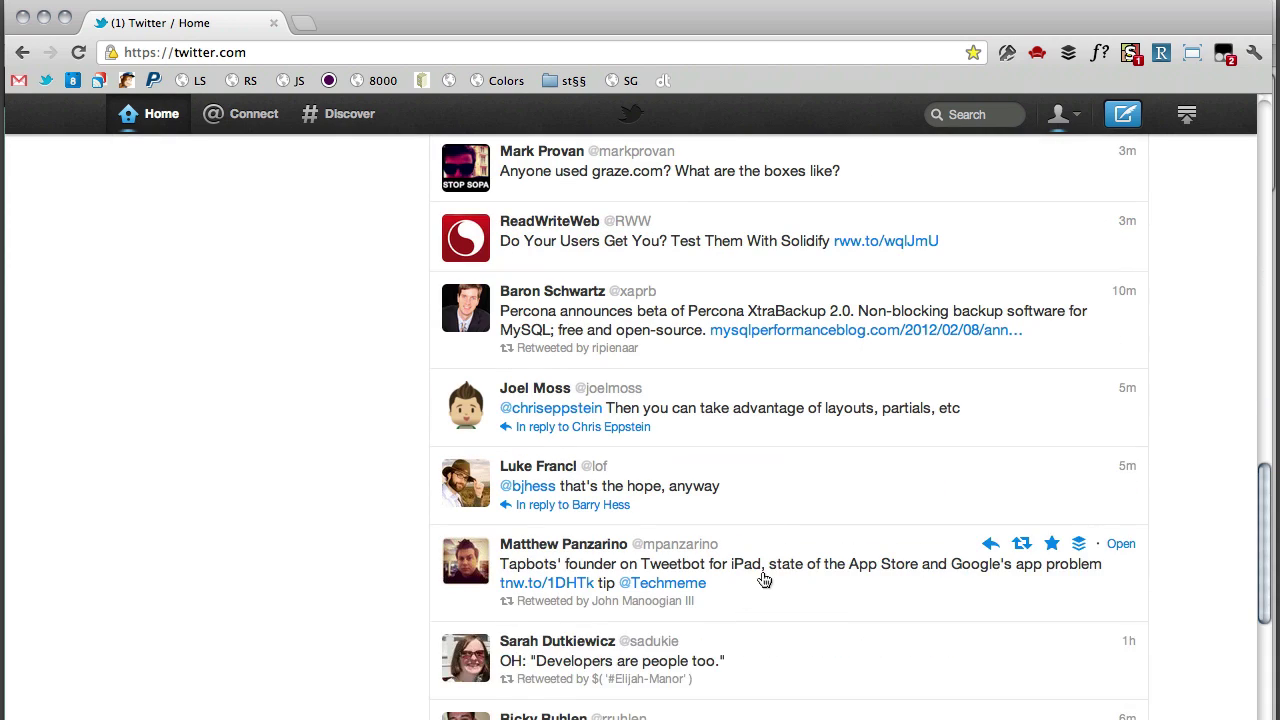
{"action": "left_click", "coordinate": [763, 580]}
{"action": "left_click", "coordinate": [705, 410]}
{"action": "left_click", "coordinate": [668, 356]}
{"action": "left_click", "coordinate": [736, 222]}
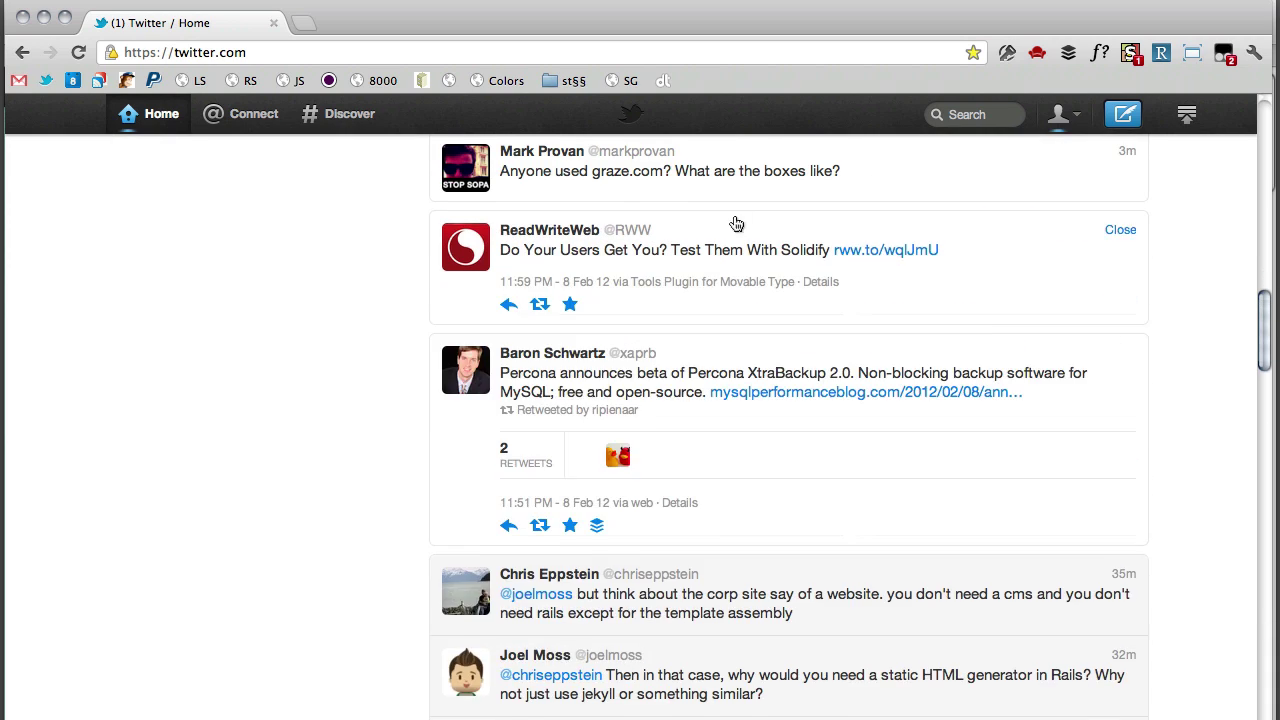
{"action": "left_click", "coordinate": [742, 192]}
{"action": "scroll", "coordinate": [690, 480], "scroll_direction": "up", "scroll_amount": 5}
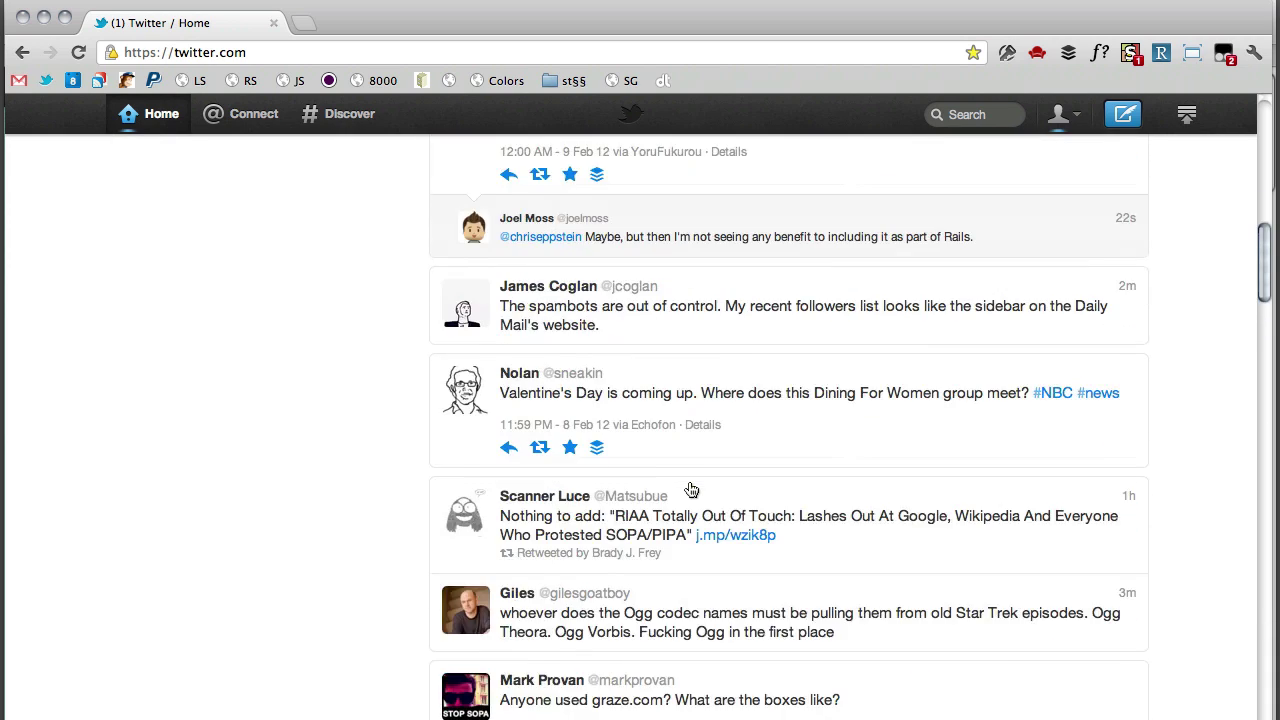
{"action": "scroll", "coordinate": [691, 490], "scroll_direction": "up", "scroll_amount": 10}
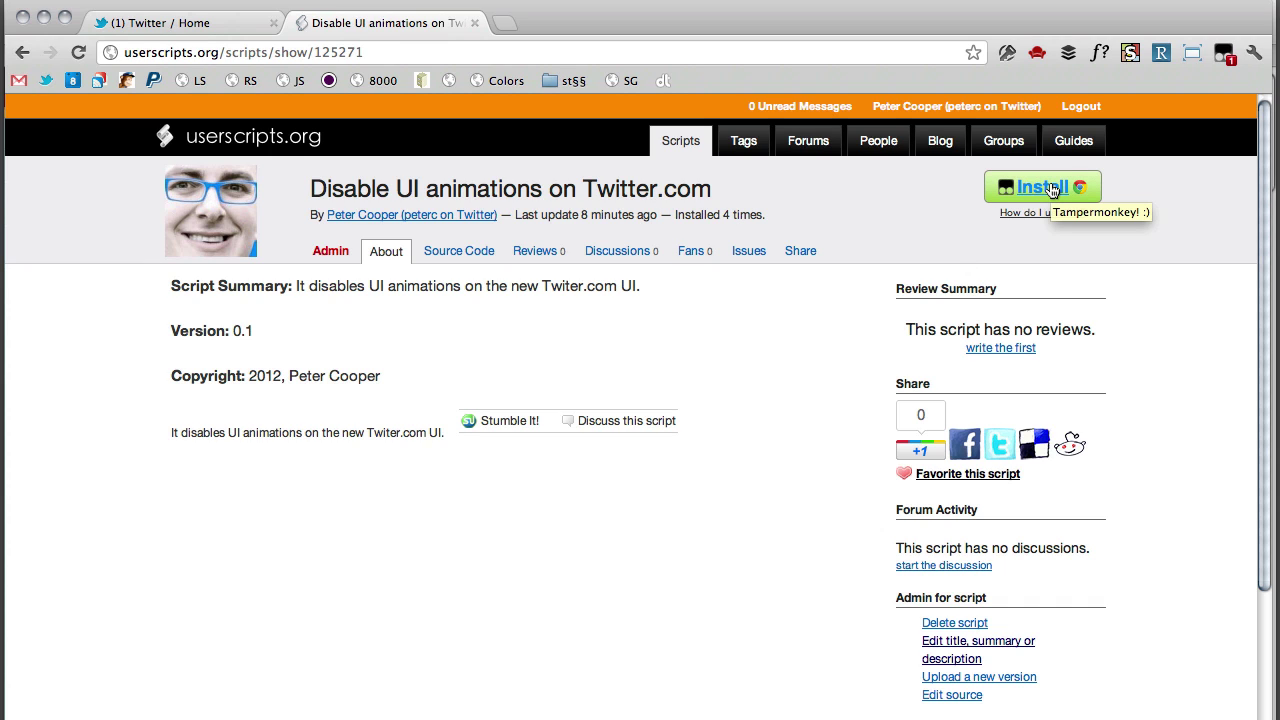
Close the "Disable UI animations on Twitter.com" userscript page and load the new tweet into the Twitter timeline.
{"action": "left_click", "coordinate": [1052, 190]}
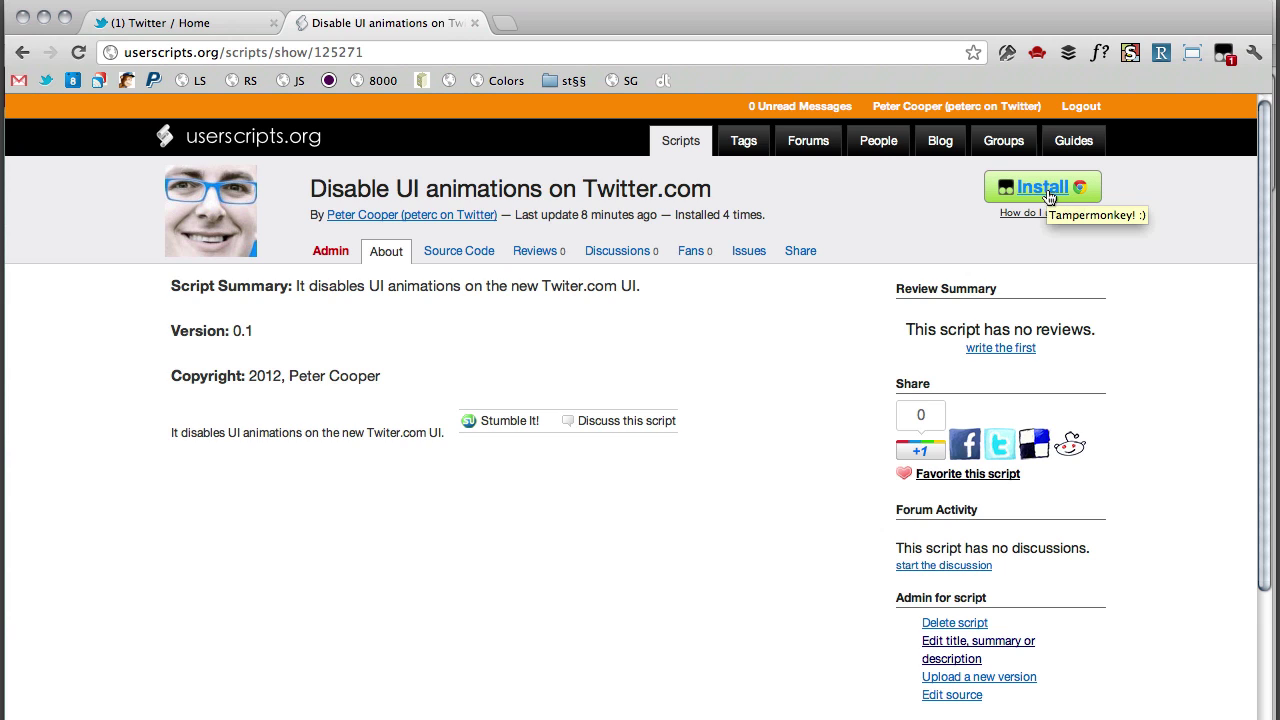
{"action": "left_click", "coordinate": [474, 22]}
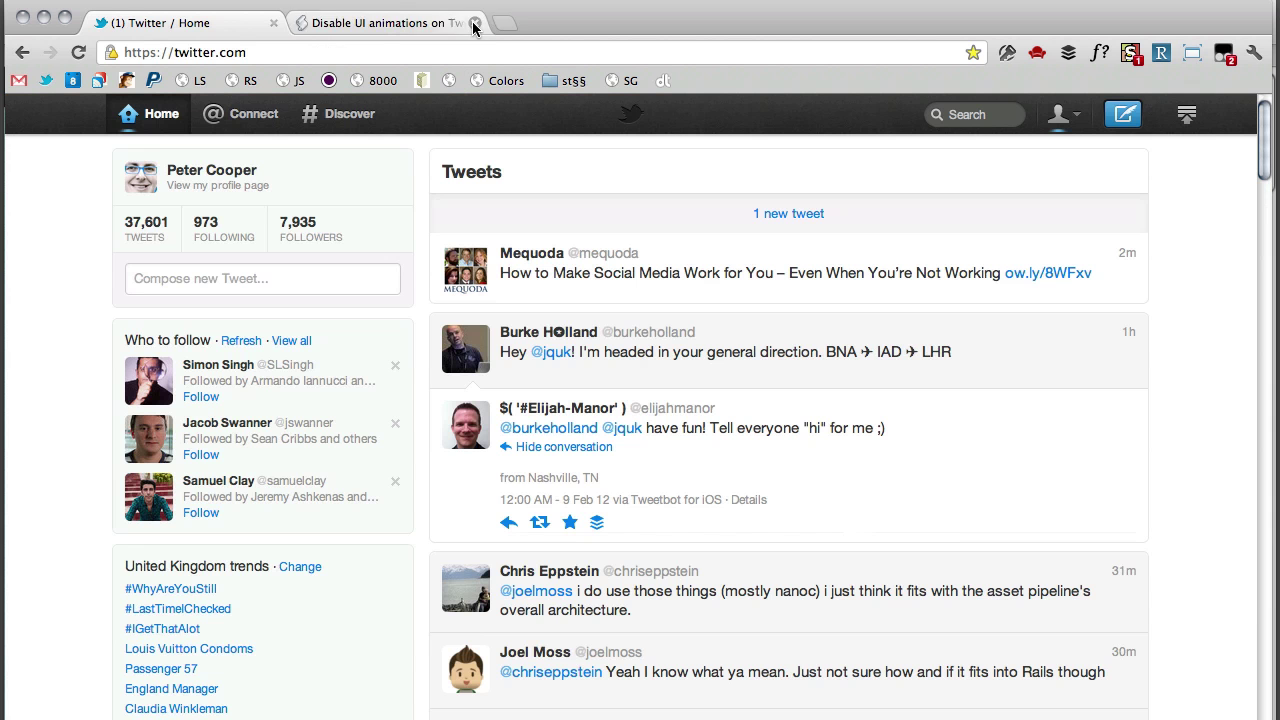
{"action": "left_click", "coordinate": [735, 231]}
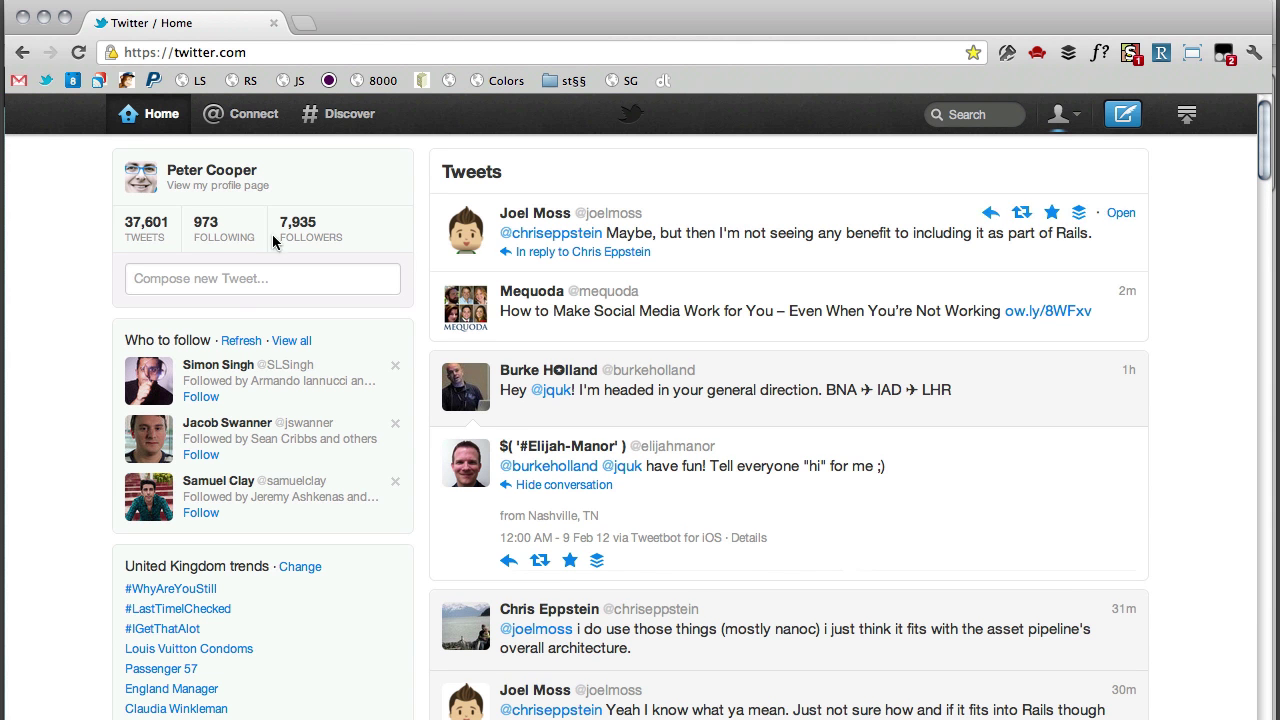
{"action": "scroll", "coordinate": [347, 522], "scroll_direction": "down", "scroll_amount": 2}
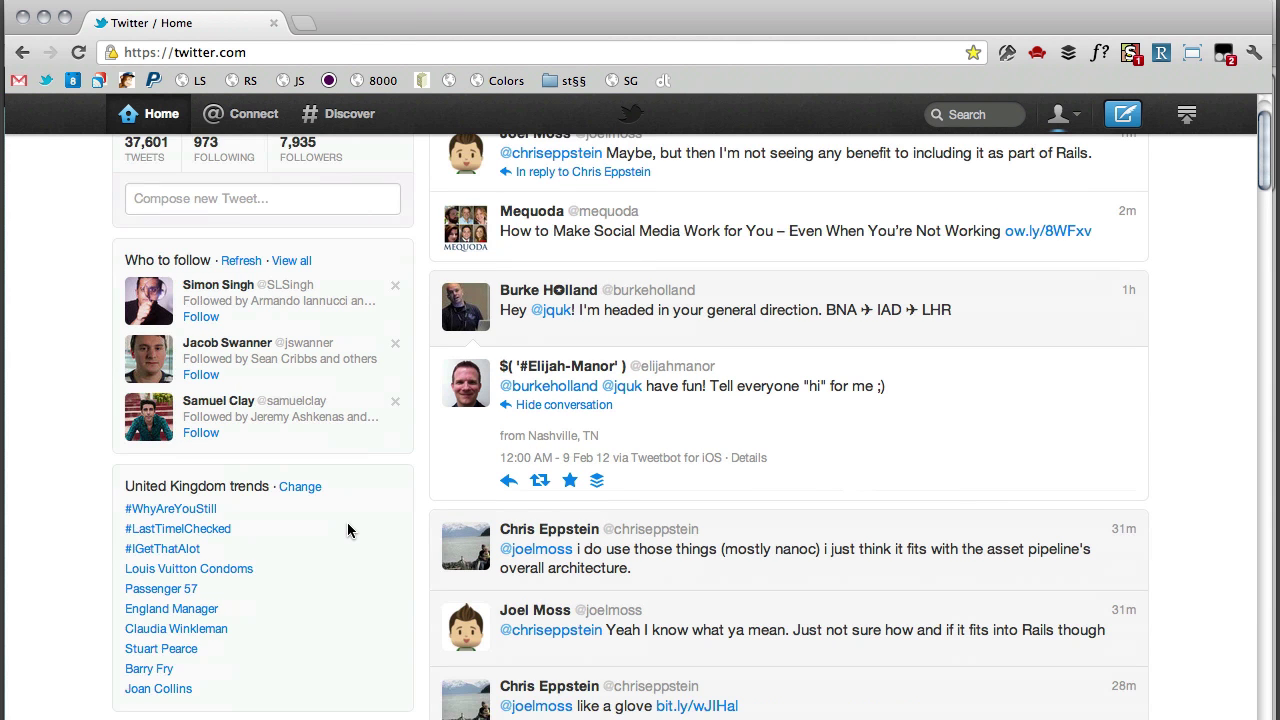